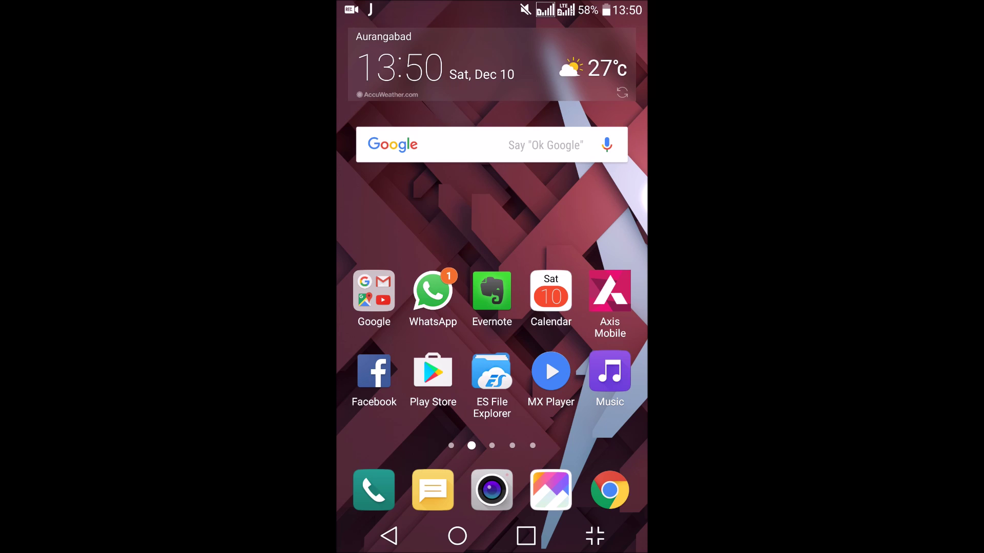
Launch Maps, search 'hy' and open the full Hyderabad, Telangana place details page
click(374, 295)
click(569, 200)
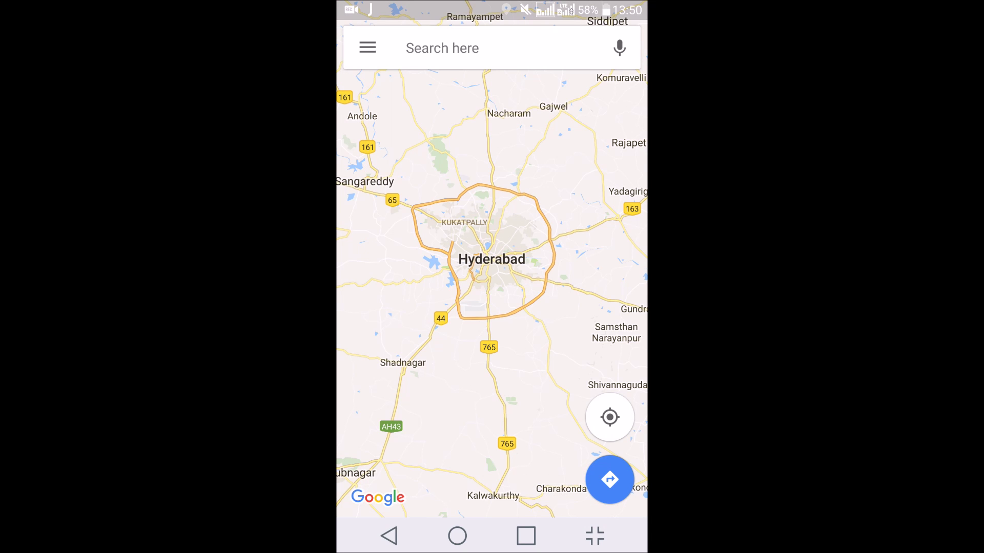
click(552, 50)
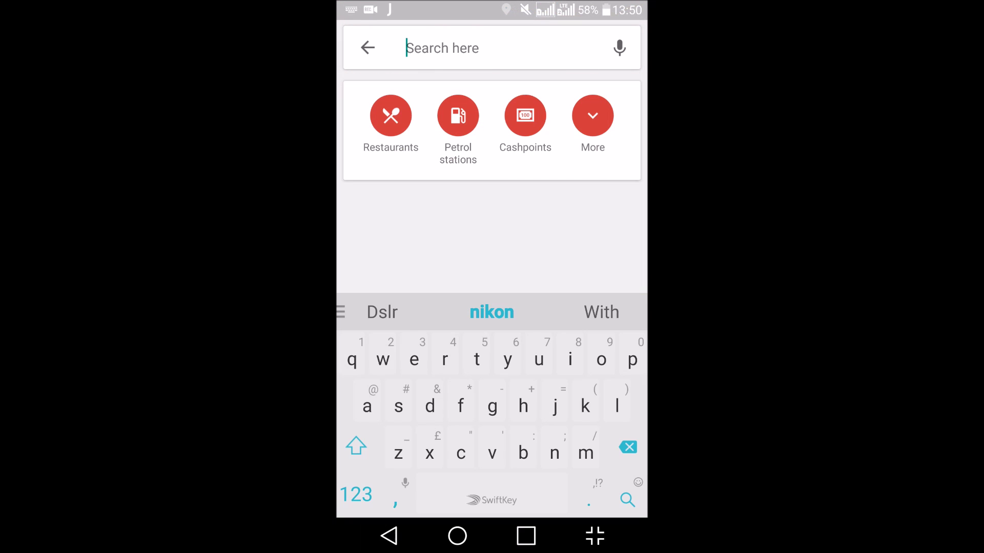
click(524, 407)
click(507, 361)
text(hy)
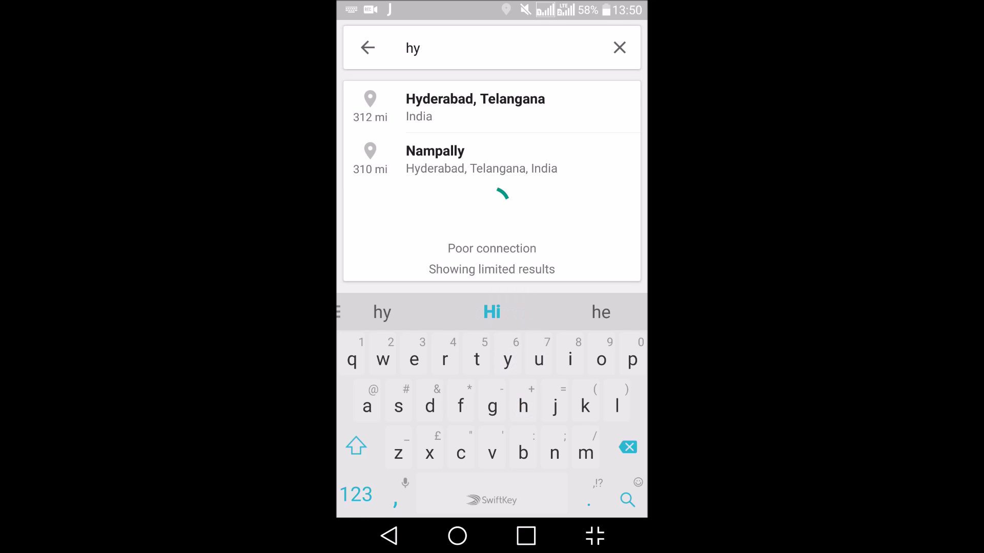
click(475, 106)
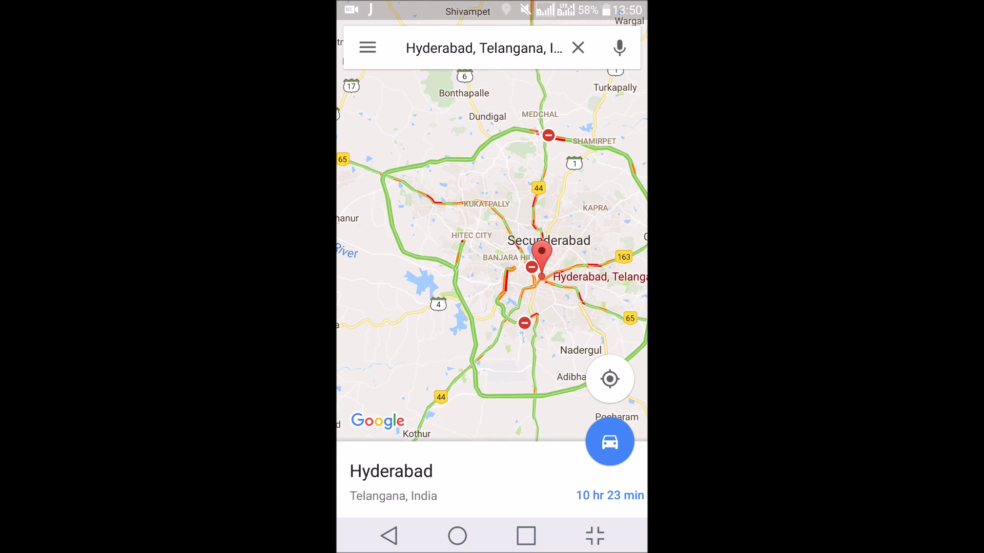
click(415, 474)
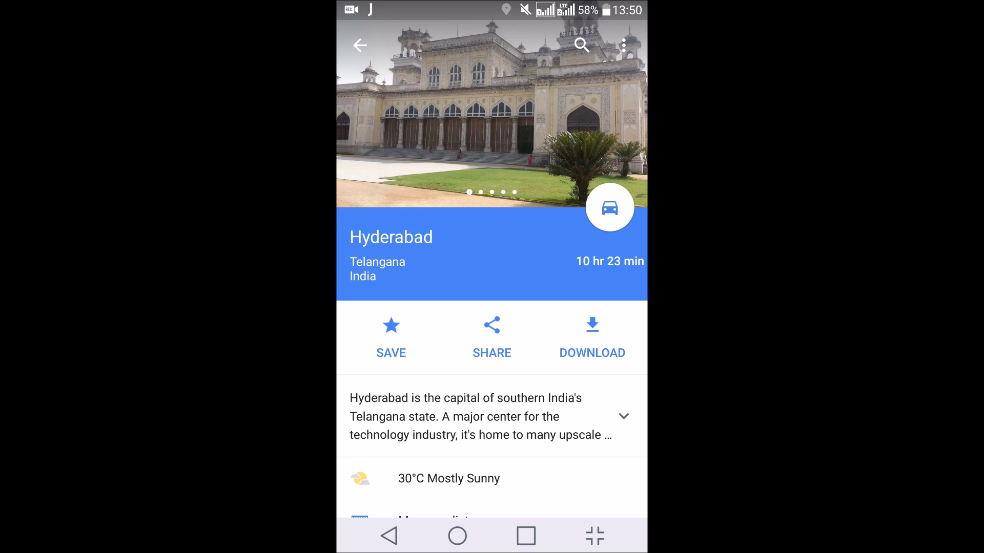
Start a Hyderabad offline download over mobile data, framing the city up to 500 MB
click(593, 338)
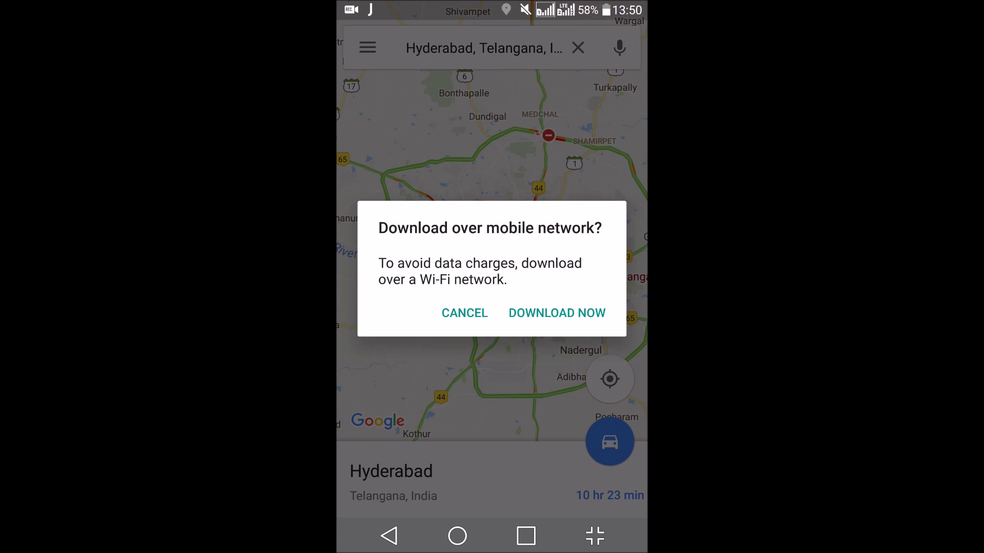
click(557, 313)
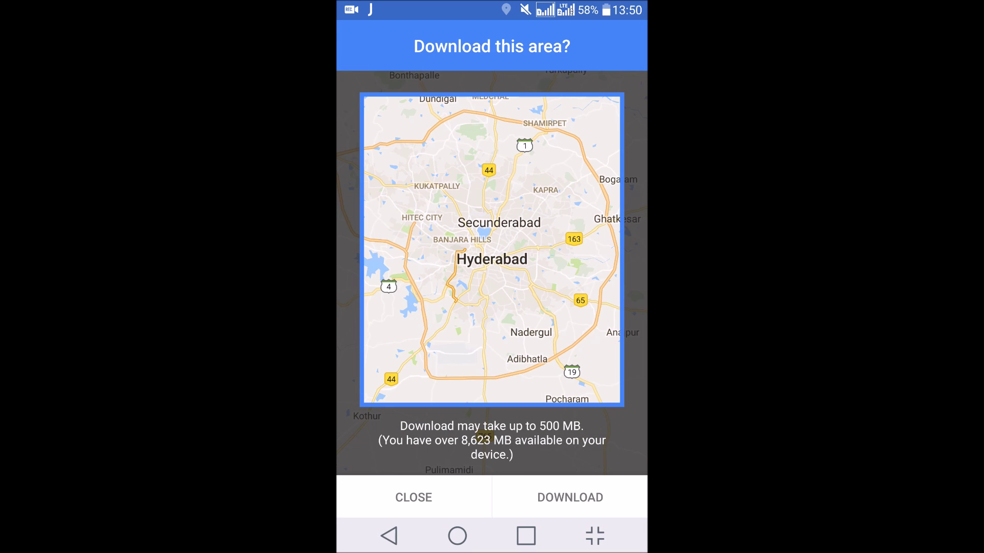
scroll(492, 250, down, 5)
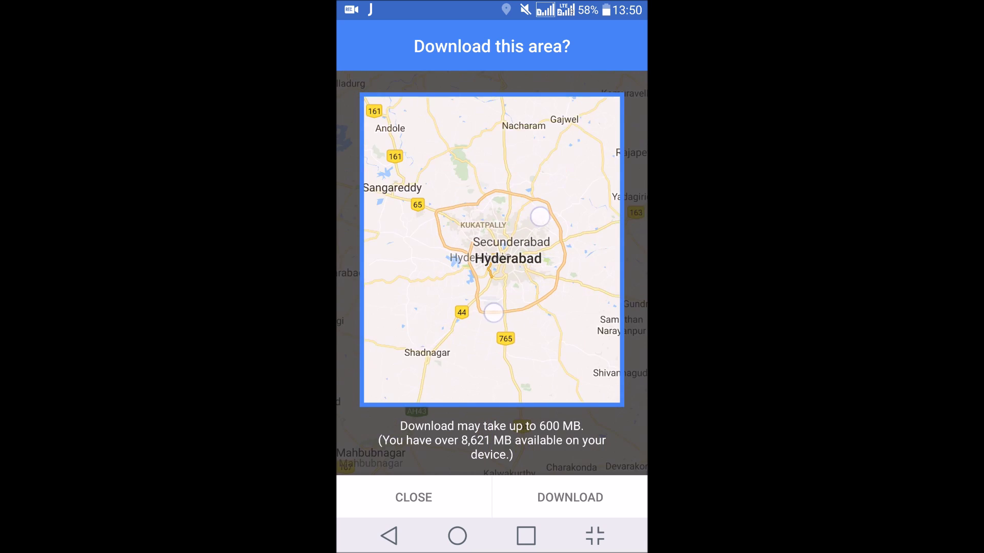
scroll(492, 250, down, 3)
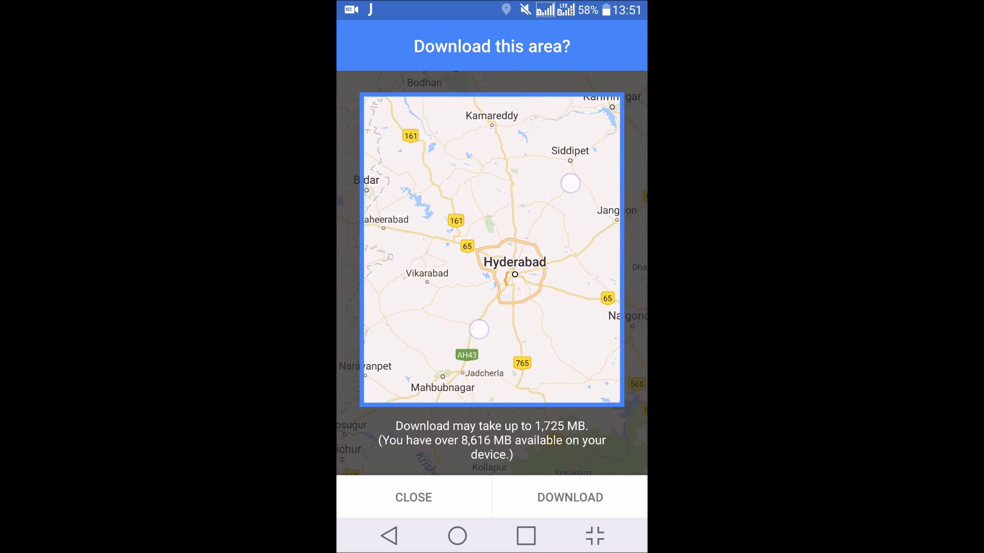
scroll(492, 250, up, 5)
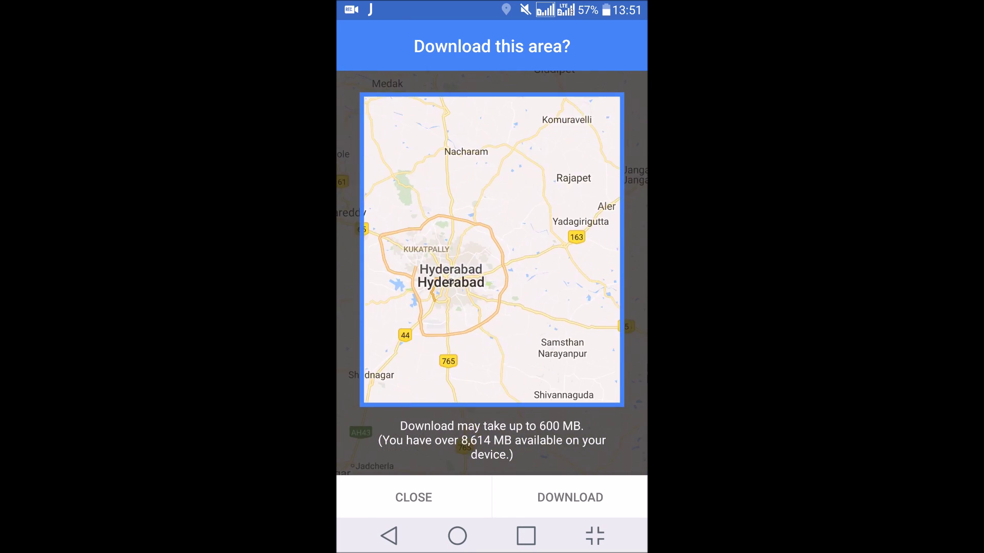
scroll(492, 250, up, 1)
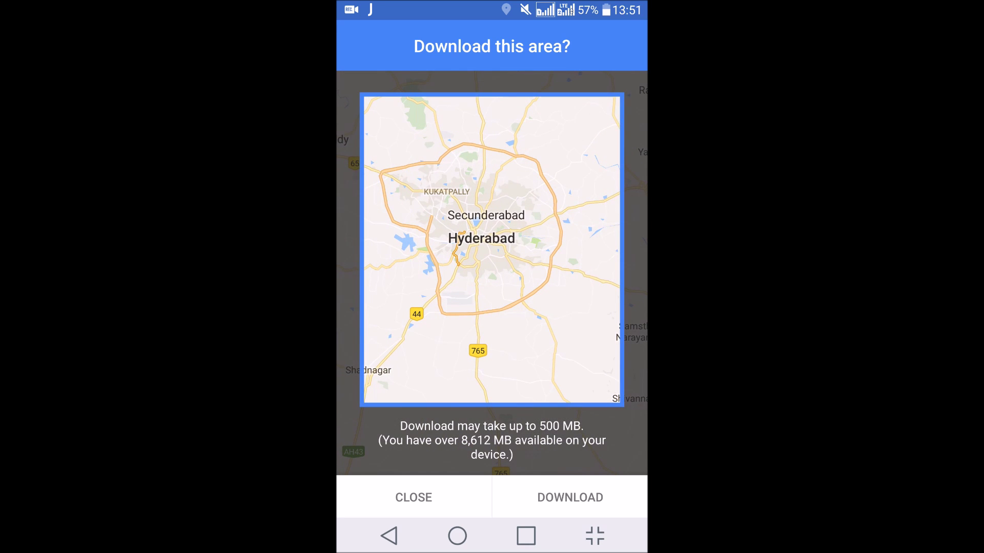
click(569, 497)
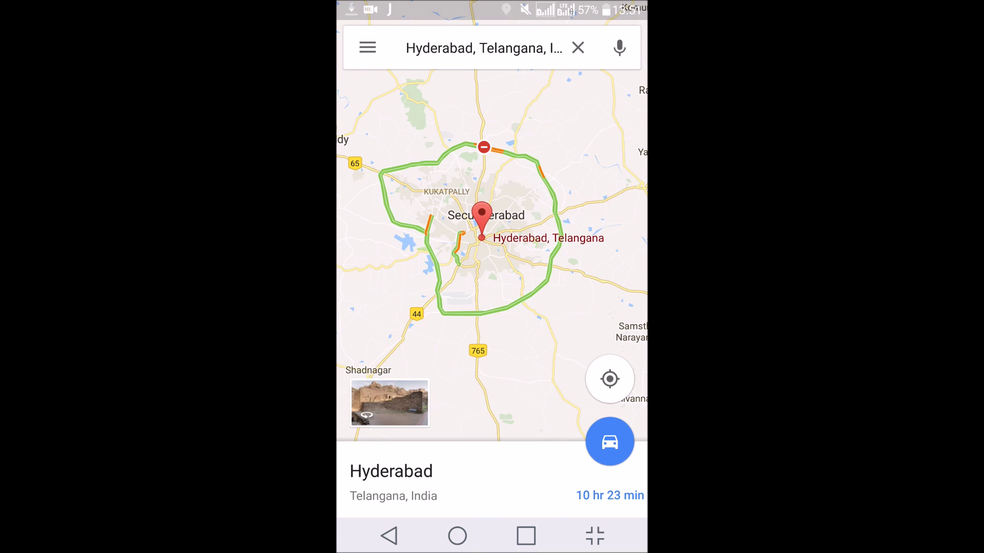
Confirm the Hyderabad area download and check its 0% progress in the notification shade
click(457, 535)
drag(492, 8, 492, 307)
click(478, 354)
Turn off mobile data from the quick settings on the home screen
click(457, 536)
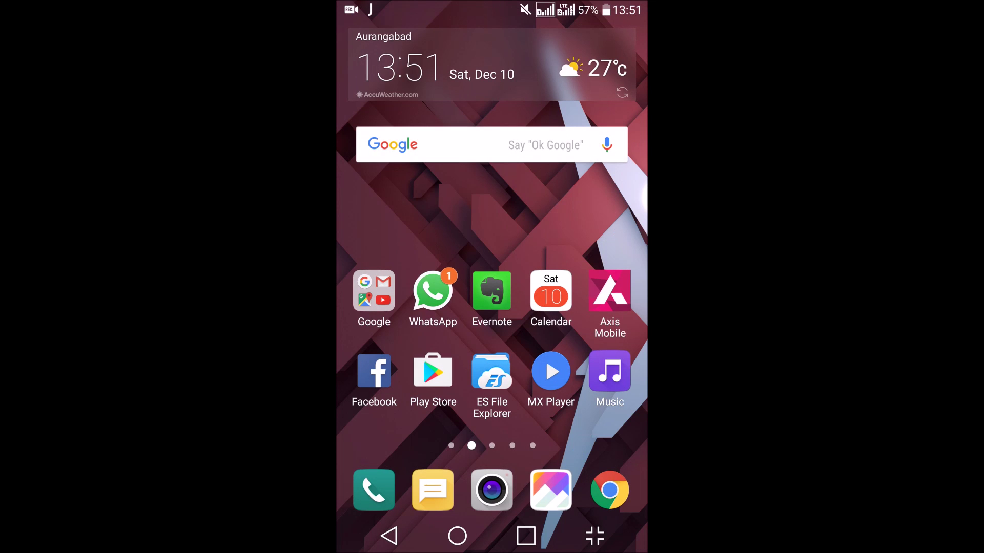
drag(492, 8, 492, 308)
click(551, 81)
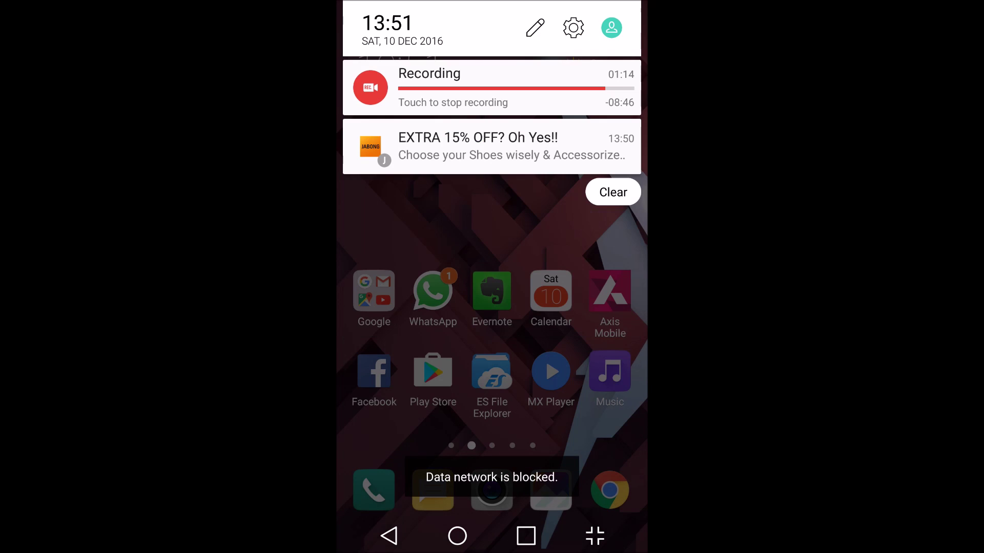
click(492, 346)
Clear the recent apps and launch Google Drive from the Google folder
click(527, 535)
click(492, 177)
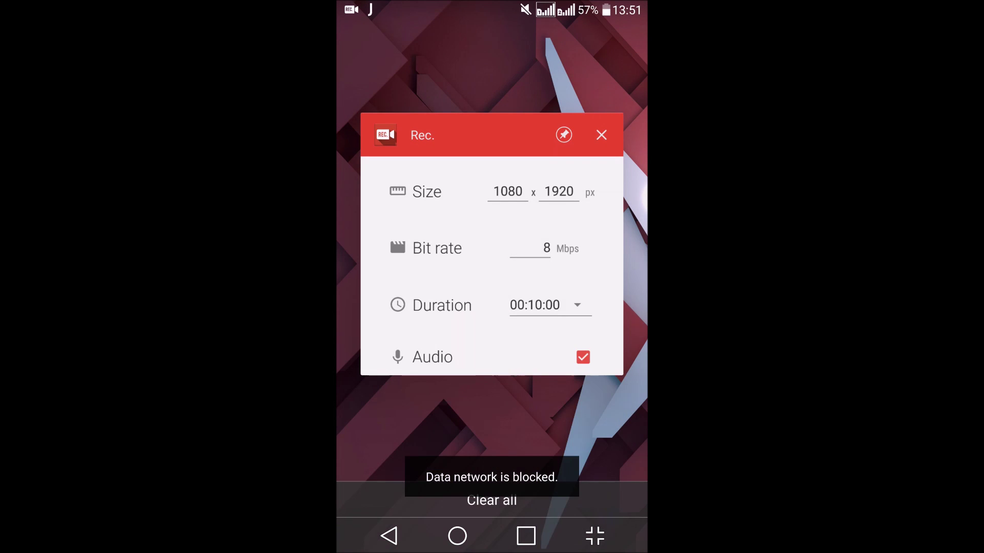
click(458, 536)
click(373, 286)
click(492, 277)
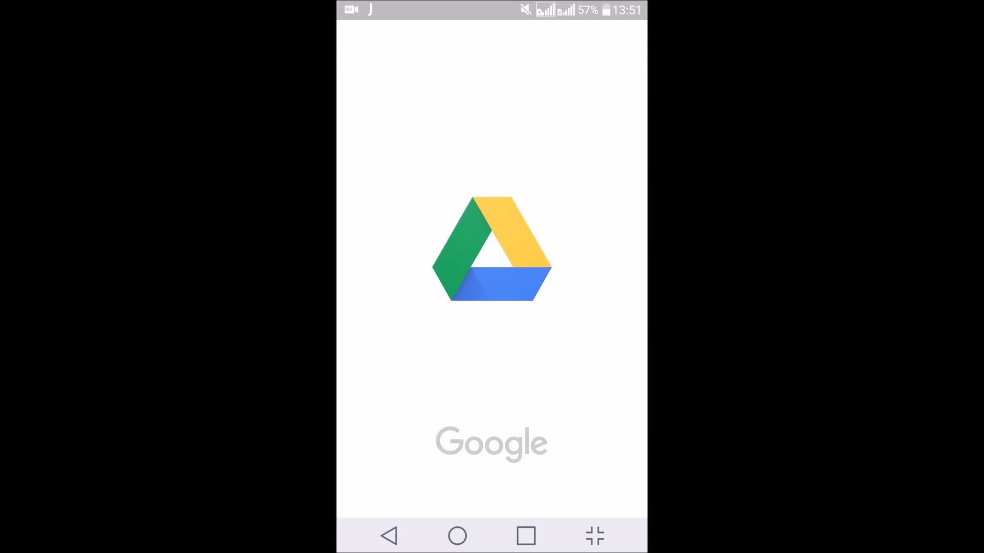
Remove Drive from recent apps and reopen Google Maps from the Google folder
click(526, 536)
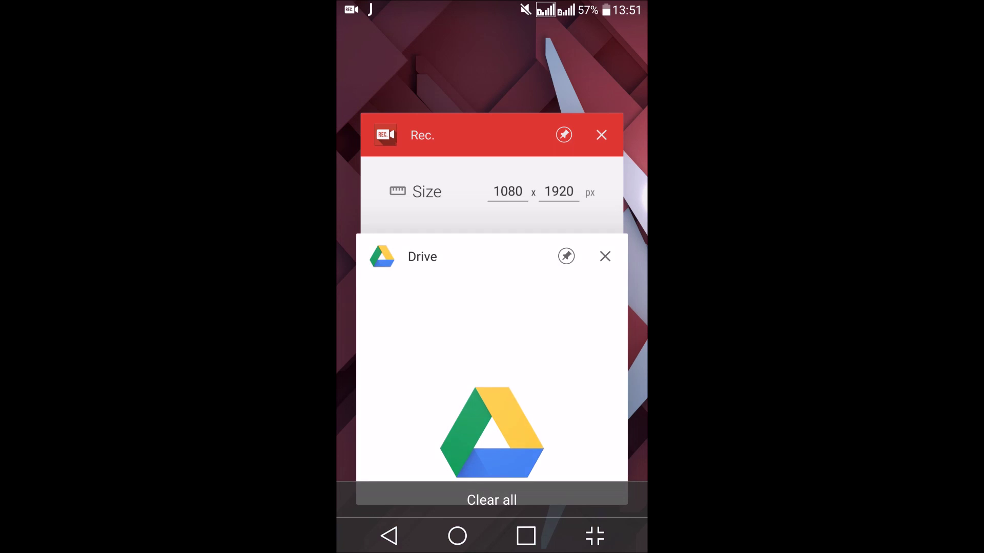
drag(492, 347, 353, 345)
click(457, 536)
click(373, 287)
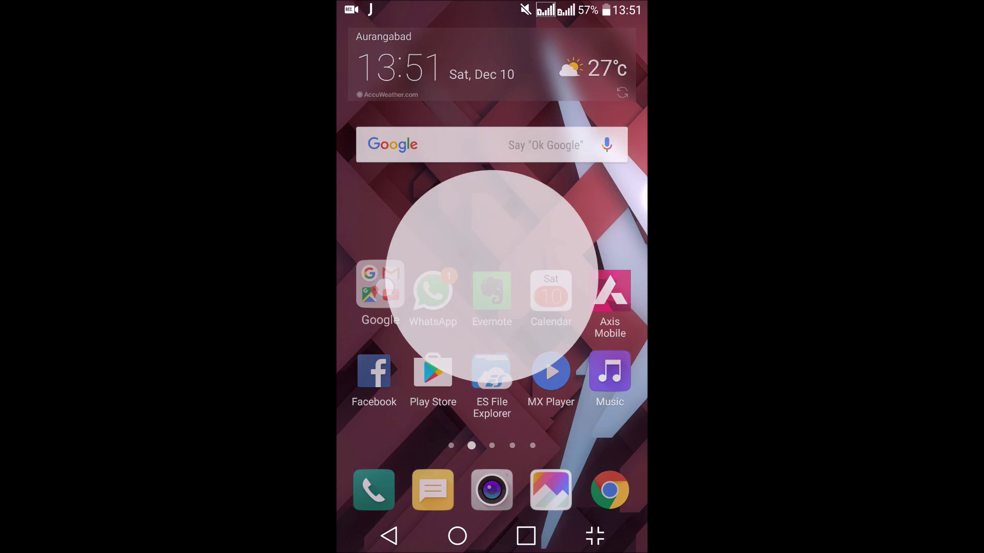
click(570, 193)
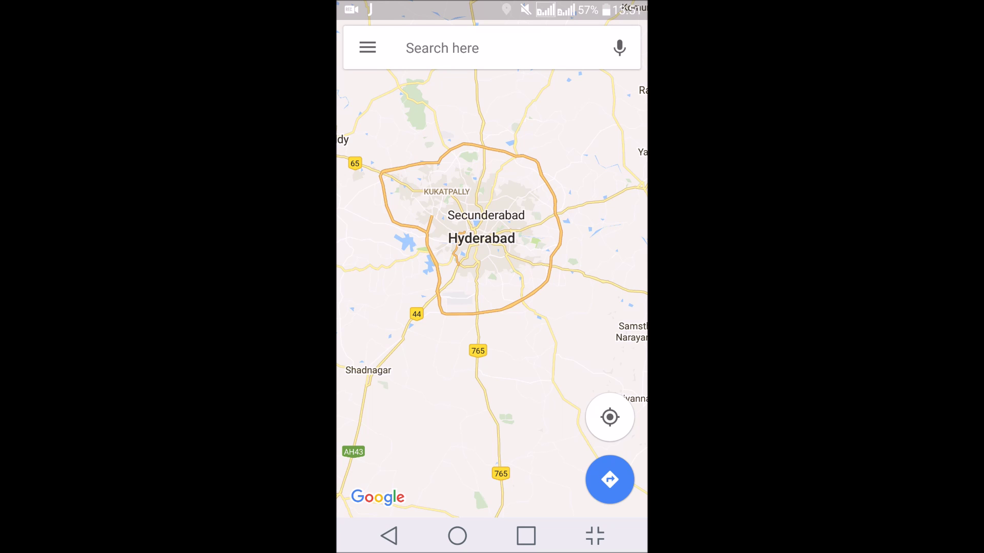
View the Offline areas list with Pune downloaded and Area 3 cancelled, then return to the map
click(367, 49)
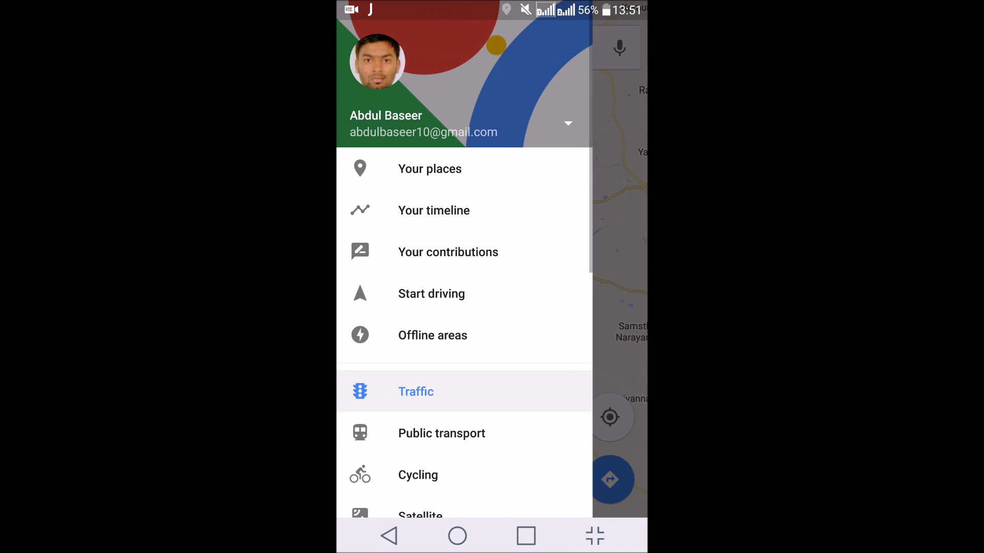
click(513, 340)
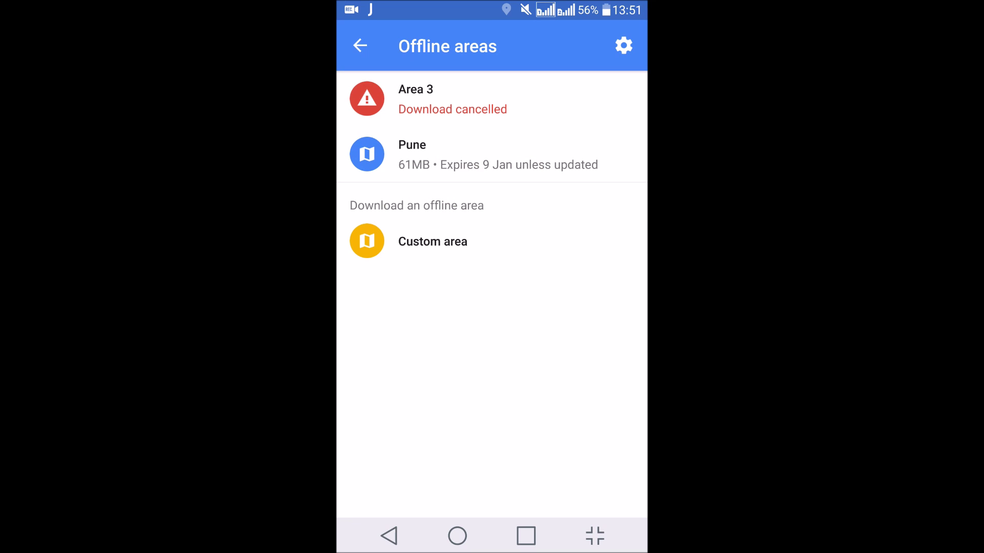
key(Escape)
Search 'wa' and pin Wakad, Pimpri-Chinchwad on the map
click(535, 46)
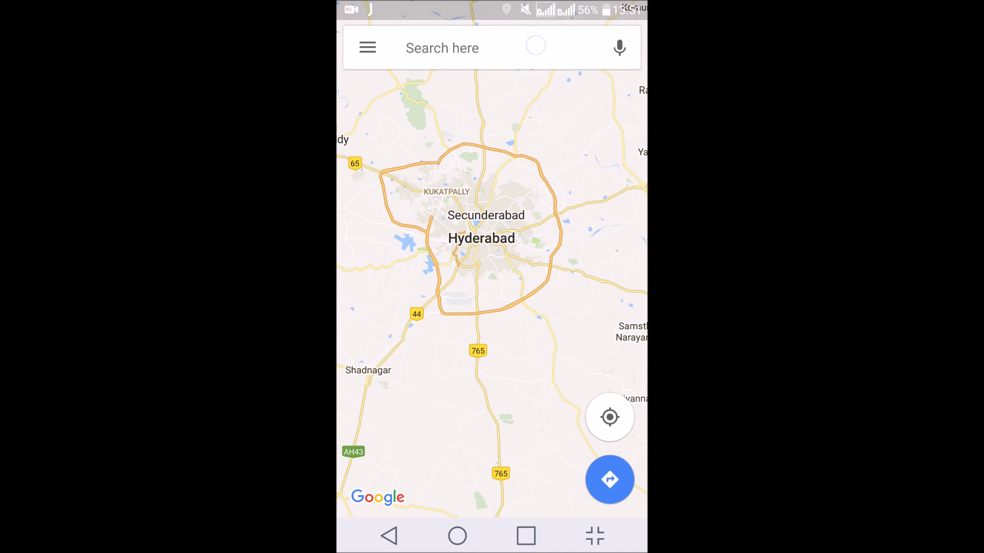
mouse_move(492, 8)
mouse_down()
mouse_move(492, 307)
mouse_move(492, 8)
mouse_up()
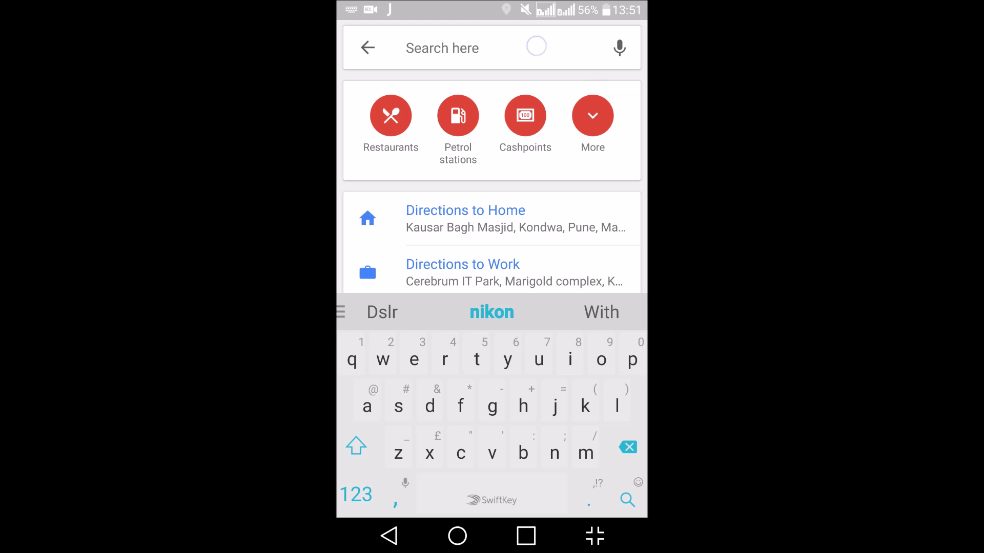
click(384, 359)
text(wa)
click(366, 407)
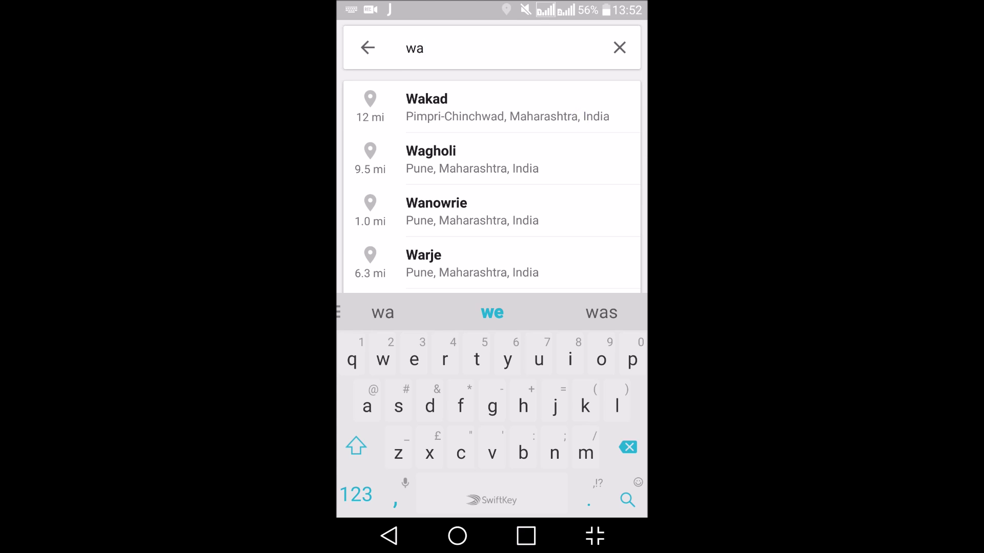
click(493, 107)
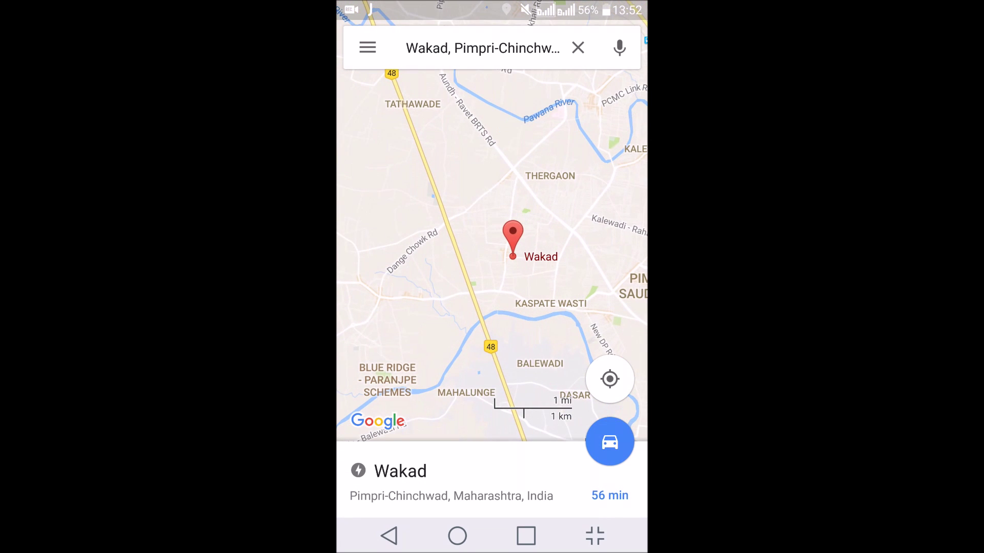
Show the 56 min, 31 km offline driving route from your location to Wakad
click(610, 442)
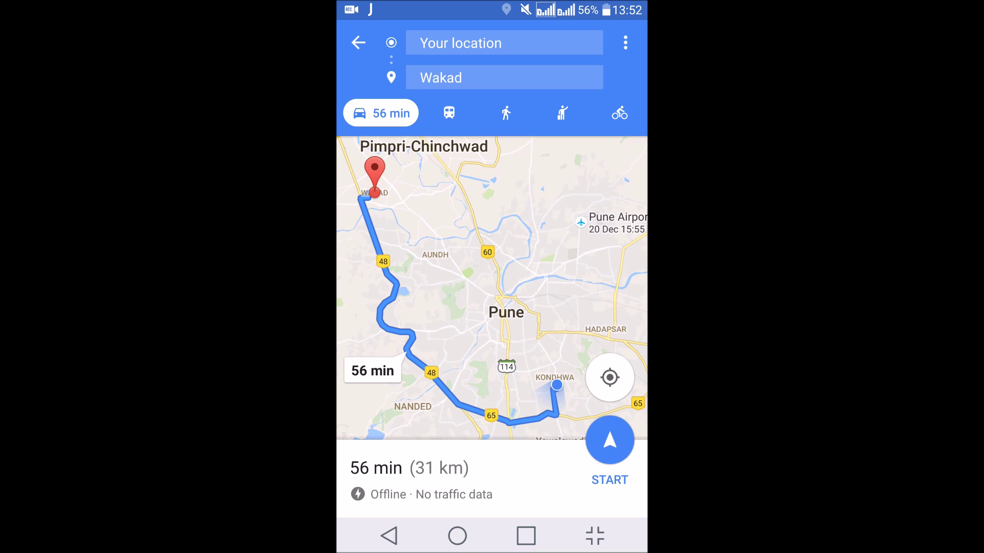
click(358, 43)
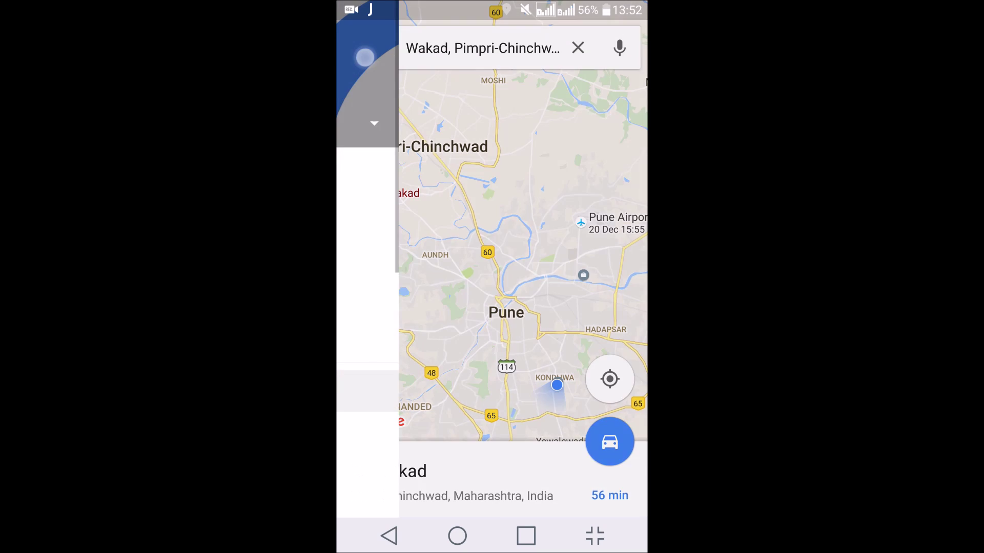
View Pune's offline area details (61 MB, expires 9 Jan), cancel a rename, and return to the list
click(497, 338)
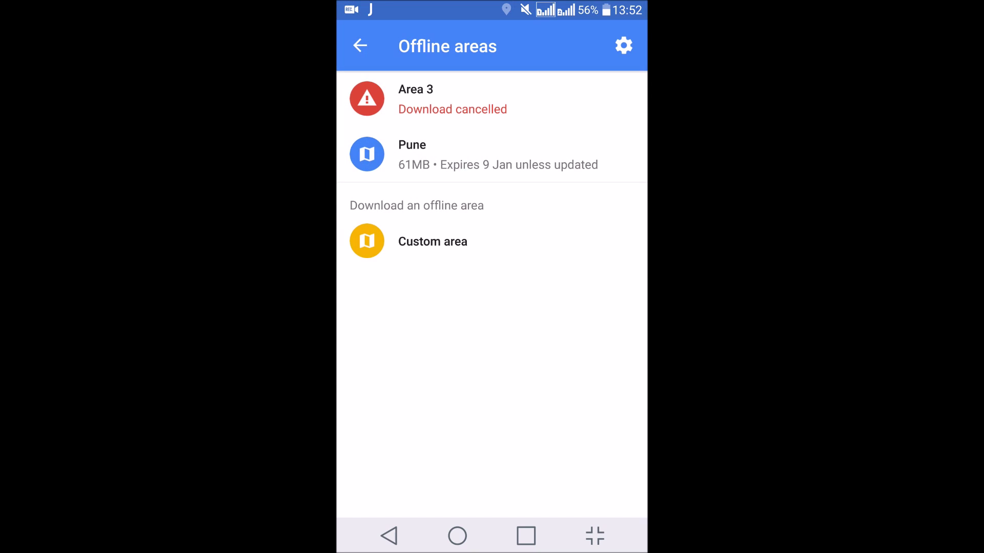
click(492, 154)
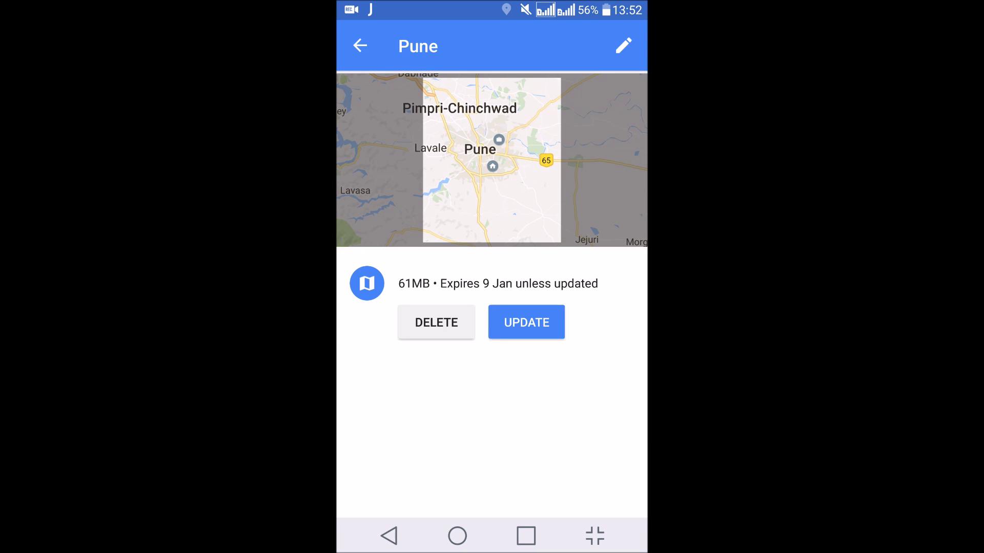
click(622, 47)
click(526, 535)
click(361, 47)
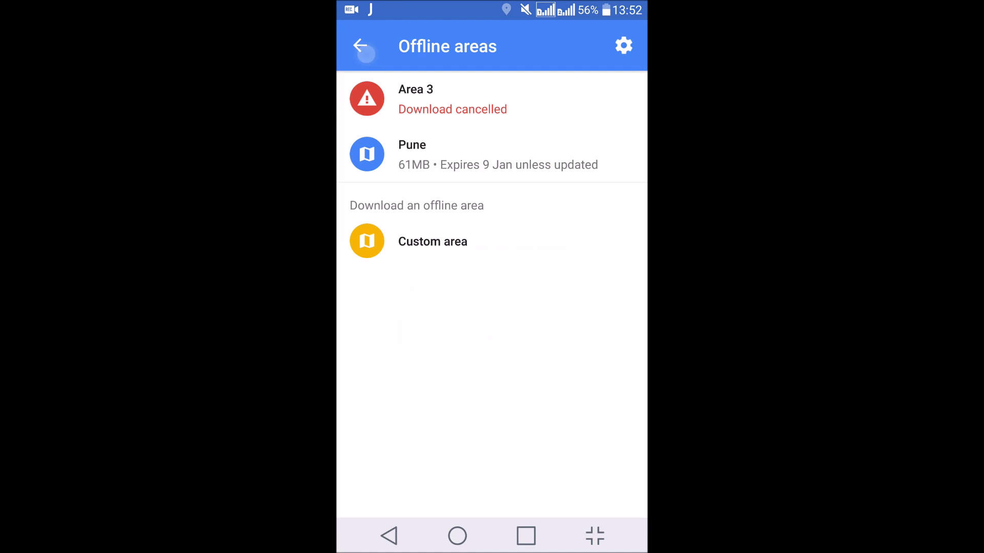
Switch 'Automatically update offline areas' off and back on, then go to the home screen
click(624, 45)
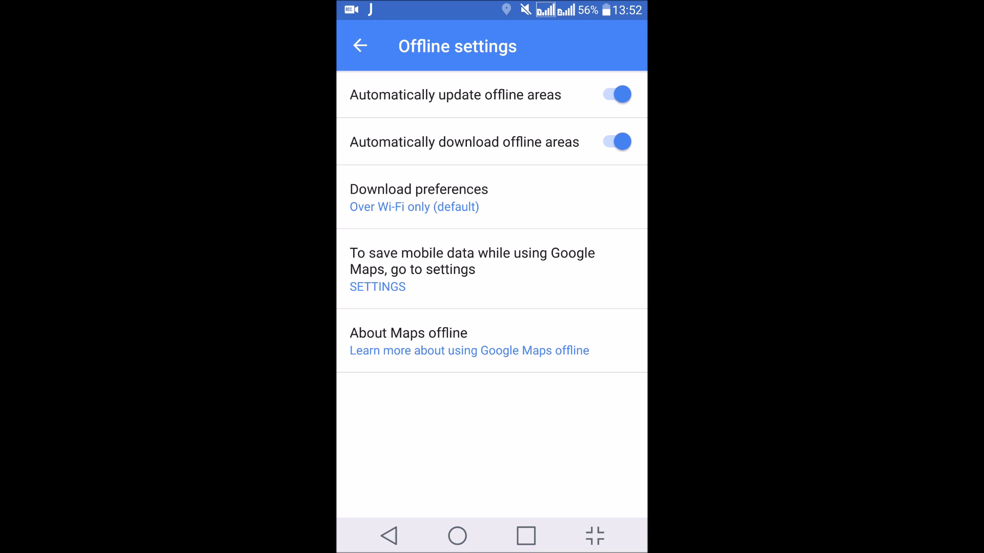
click(618, 95)
click(457, 535)
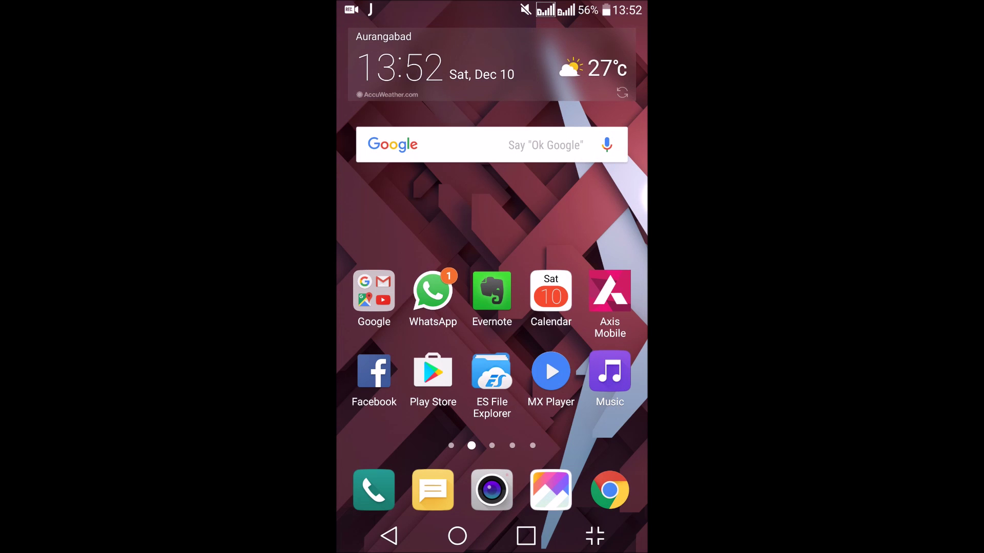